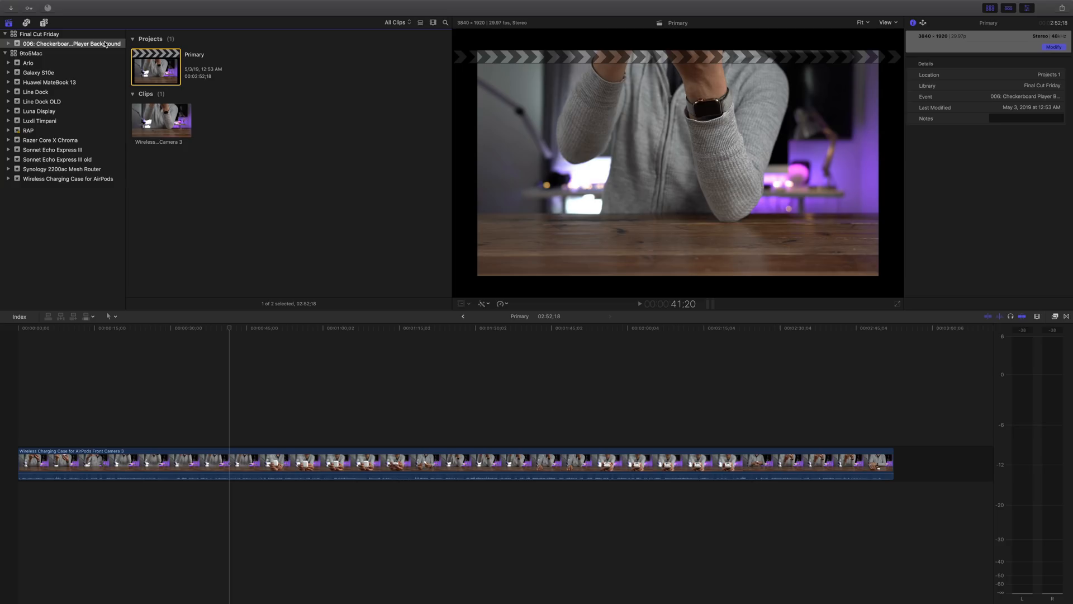
Select the Wireless Charging Case clip in the 006 event and show its Video Inspector
click(105, 43)
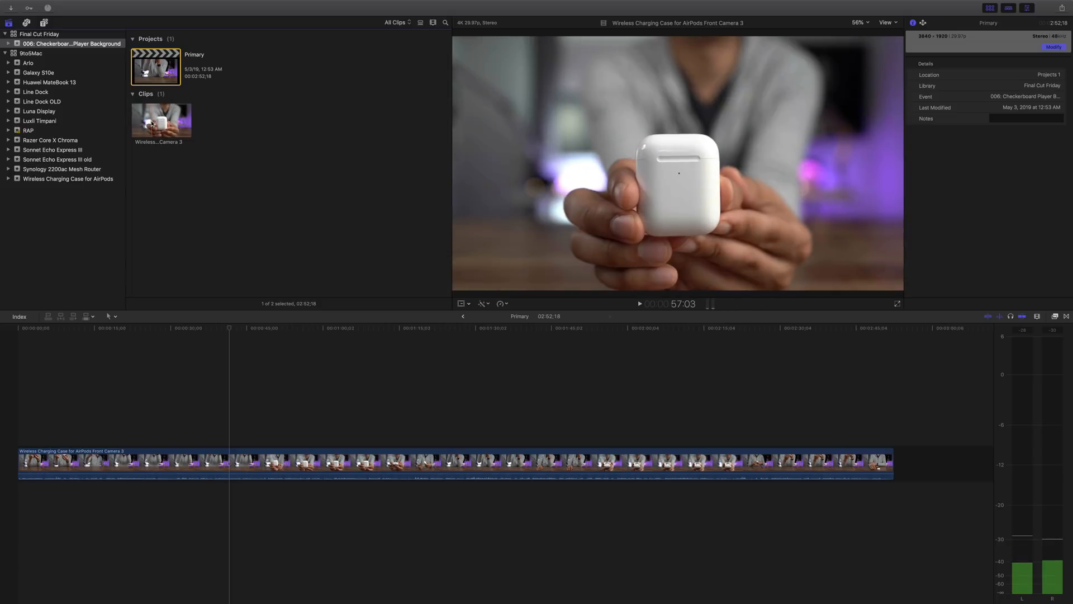
click(162, 120)
click(206, 460)
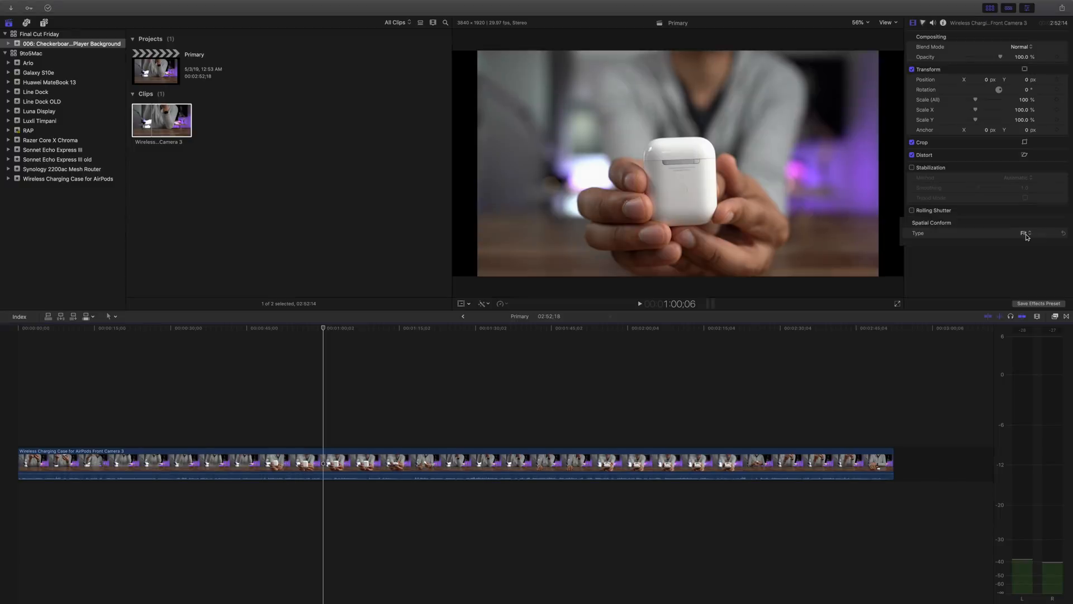
Change the clip's Spatial Conform Type from Fit to Fill
click(1025, 232)
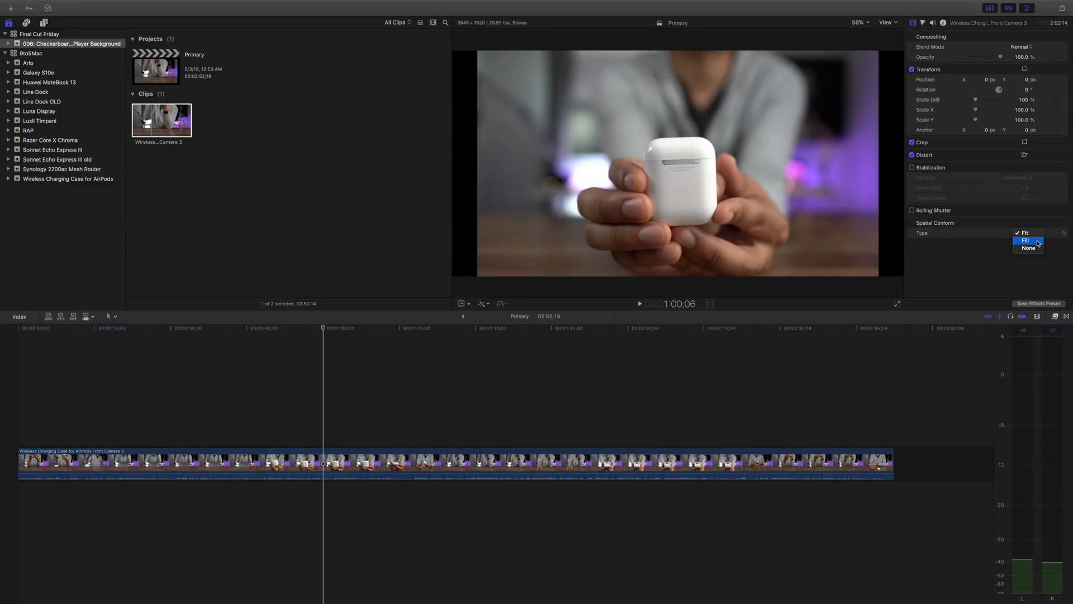
click(1038, 242)
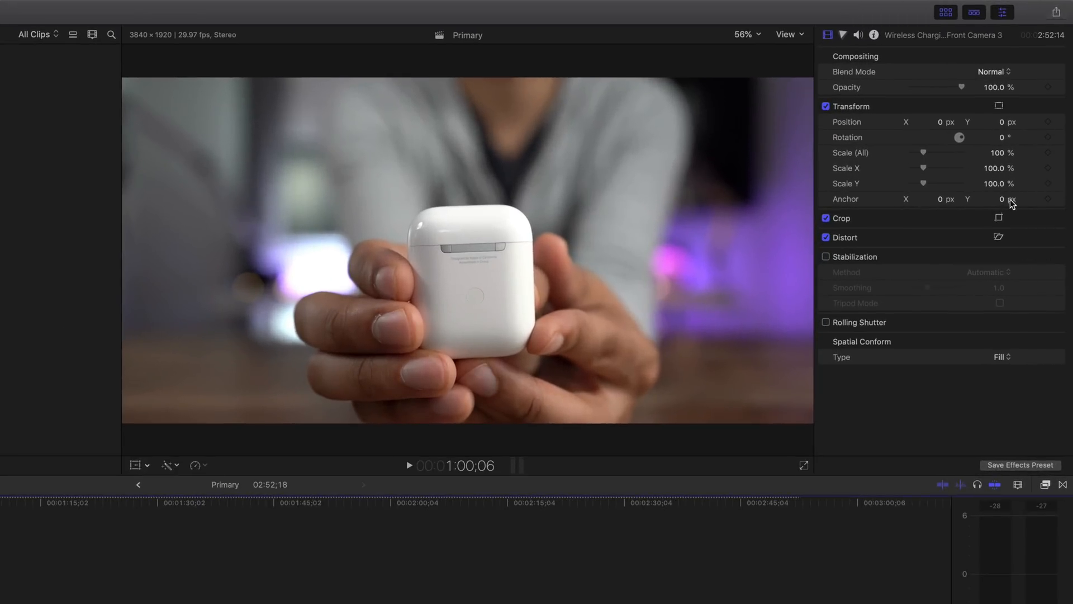
Scrub Transform Position Y up and down, settling it at -125 px
mouse_move(1004, 122)
drag(1005, 123, 1005, 176)
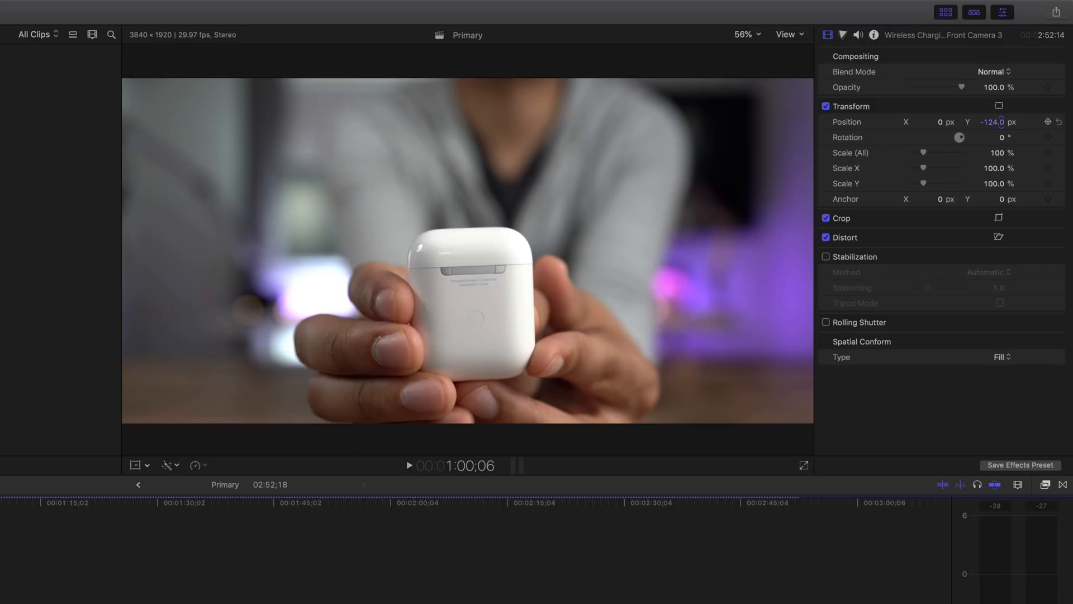
drag(1006, 176, 1005, 92)
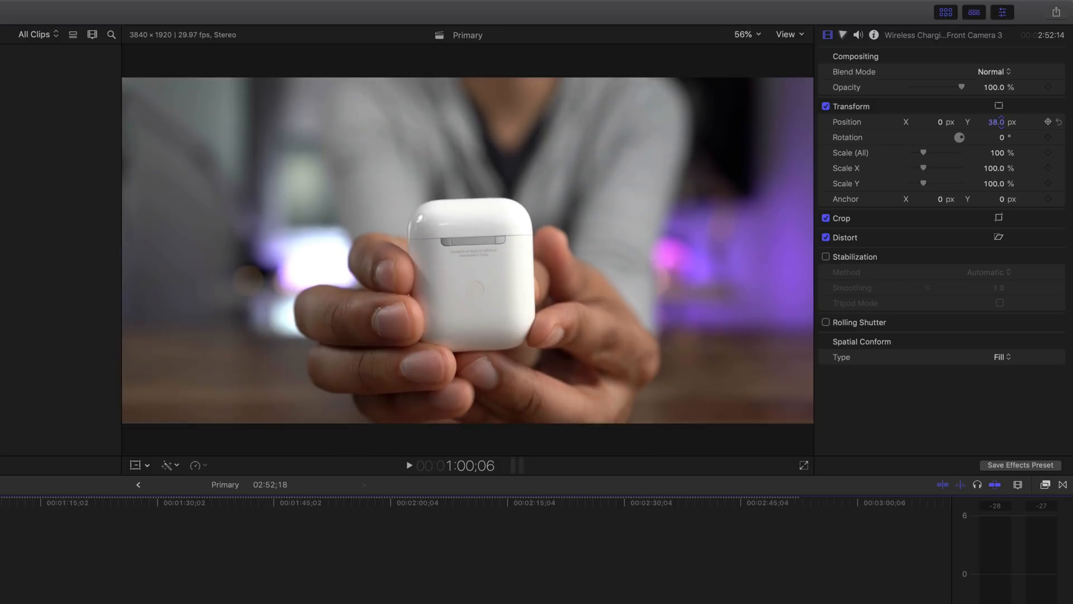
drag(1005, 93, 1005, 164)
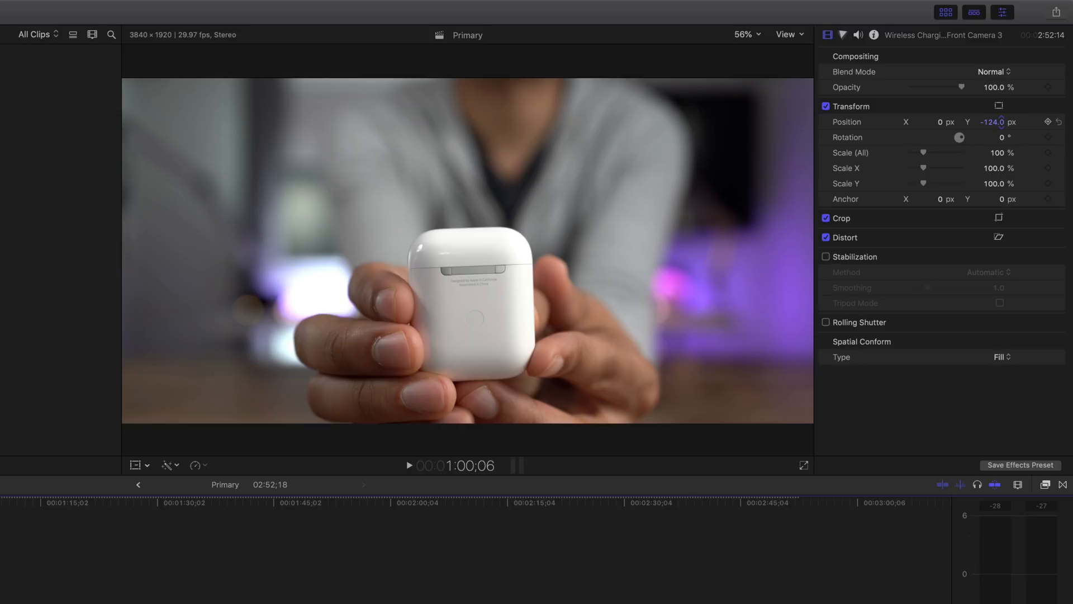
drag(1005, 121, 1005, 122)
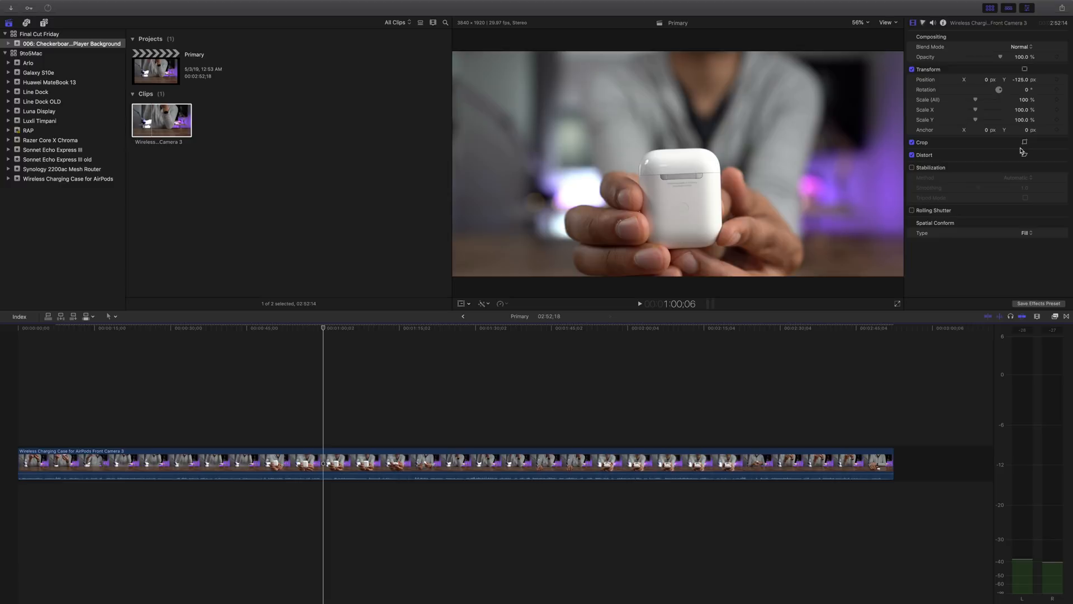
Share the current frame as a still named Screenshot.jpg to the Desktop
key(super+e)
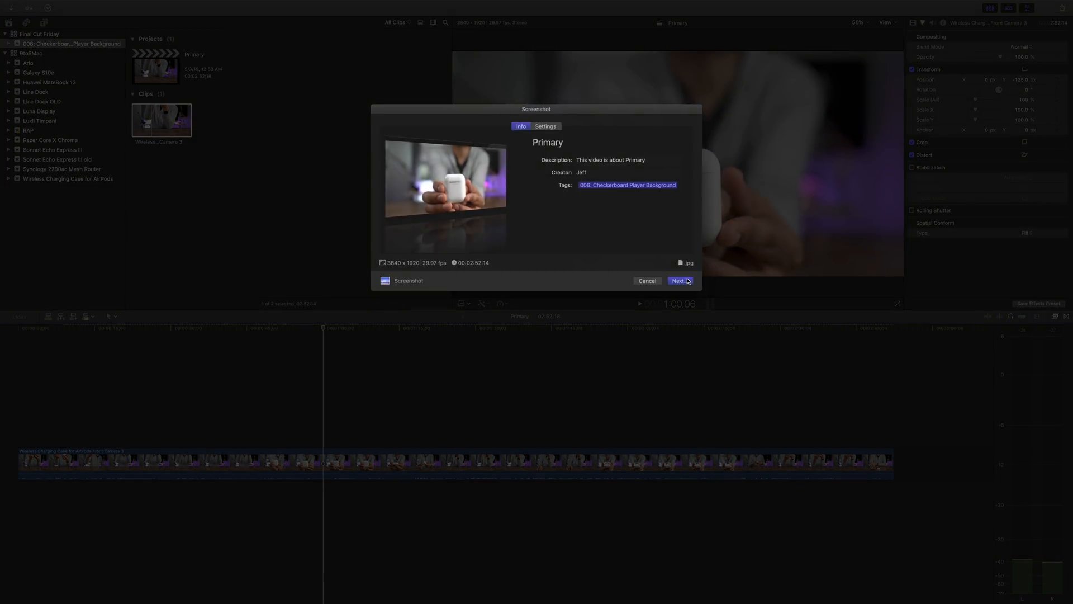
click(682, 280)
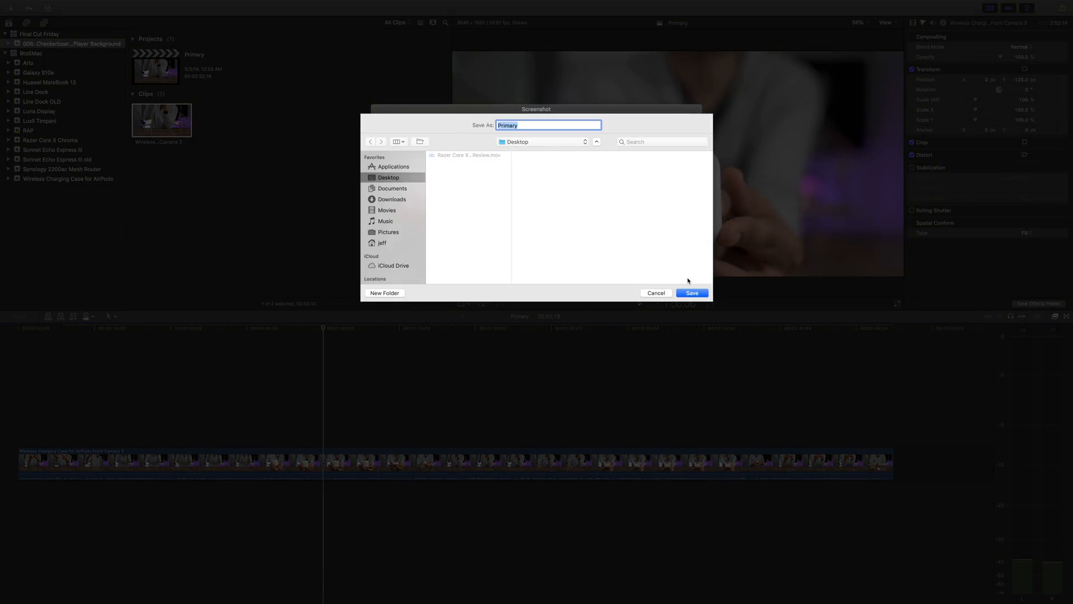
text(Screenshot)
key(Return)
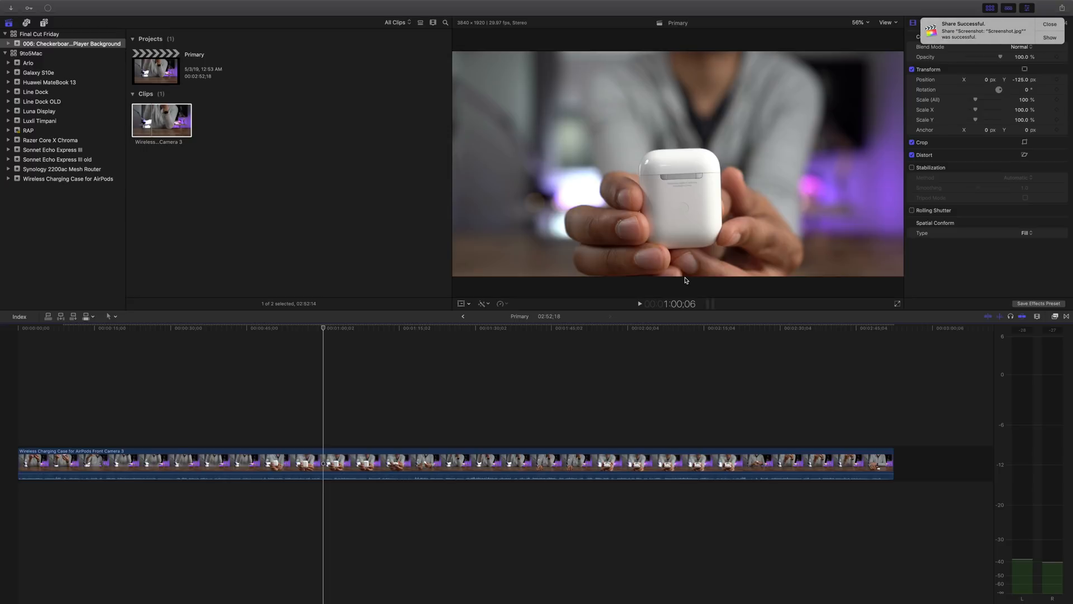
Quick Look Screenshot.jpg enlarged, view it in Preview, then close it
click(1051, 24)
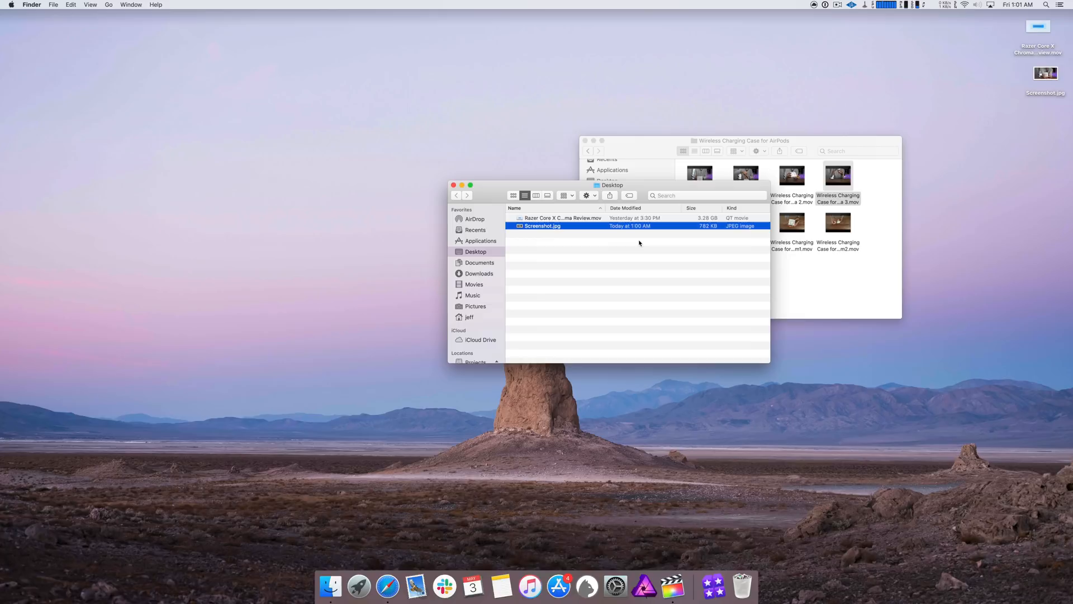
key(space)
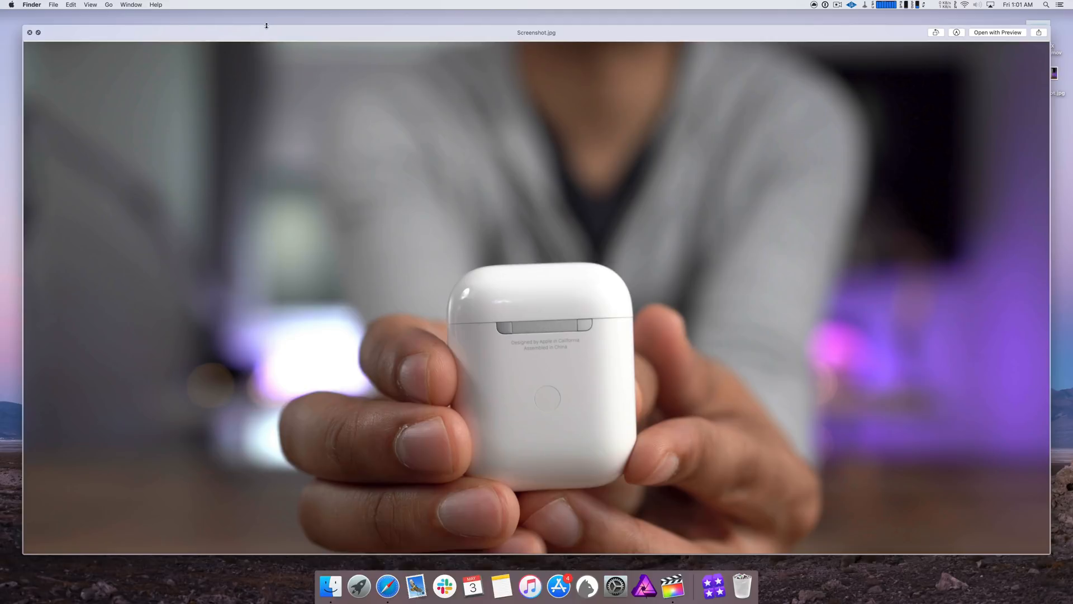
drag(267, 27, 267, 19)
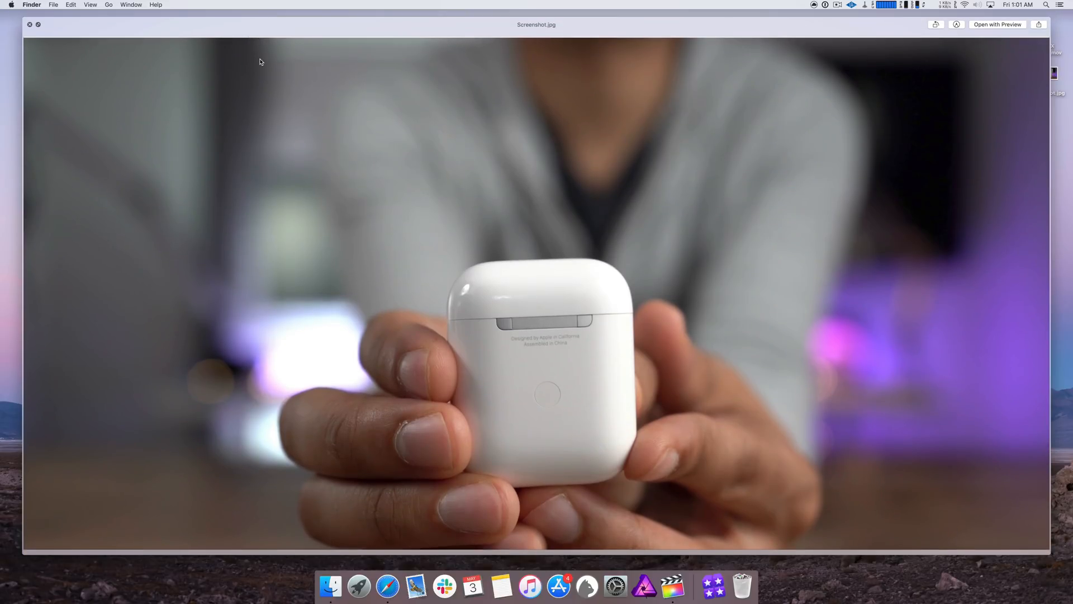
click(998, 24)
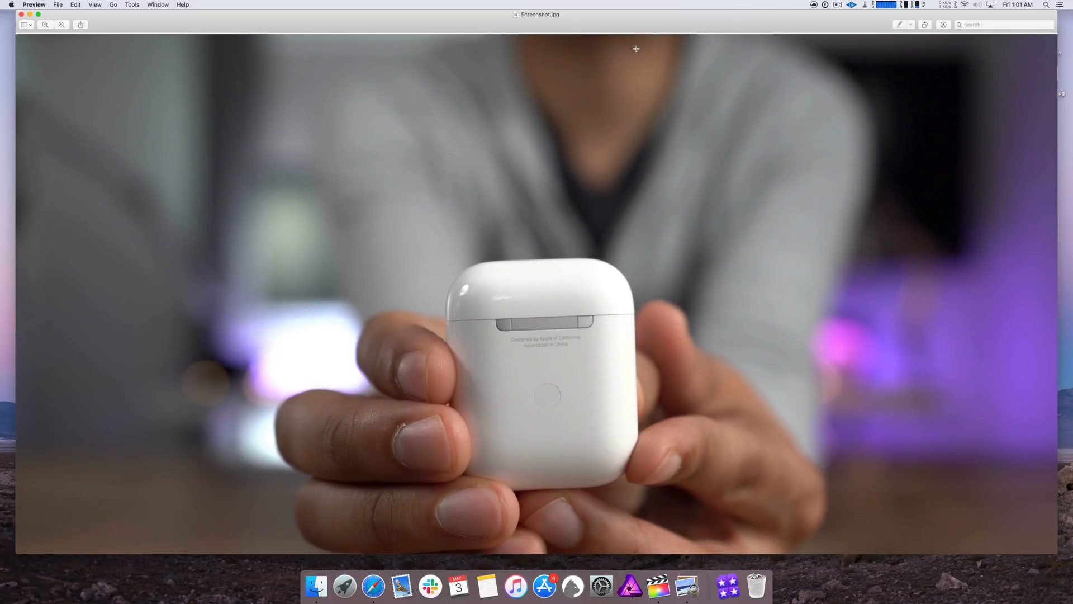
click(22, 14)
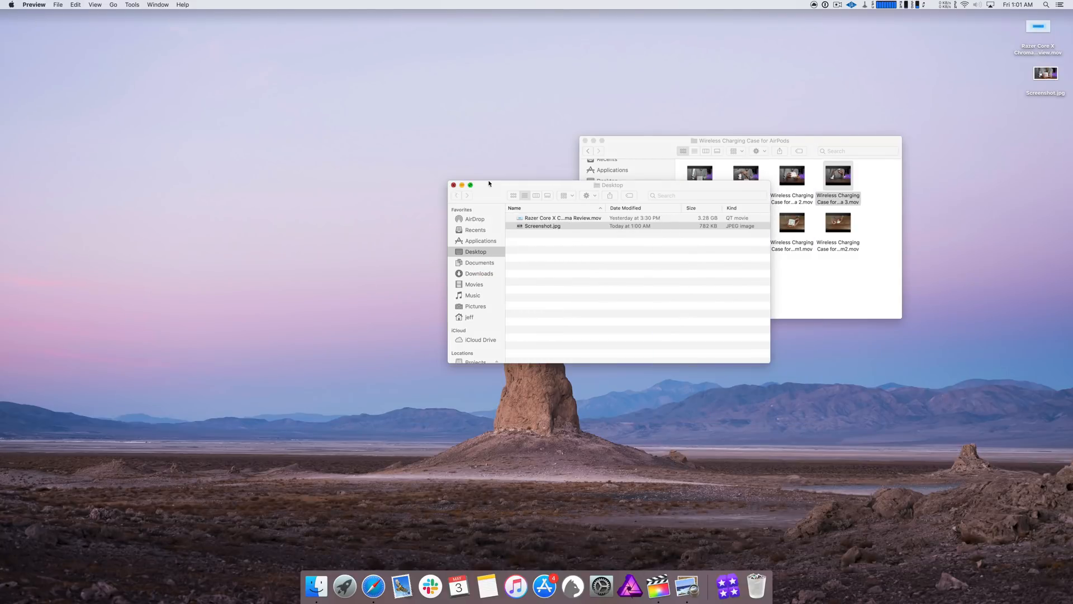
Close both Finder windows and switch back to the full-screen Final Cut Pro space
click(453, 185)
click(586, 141)
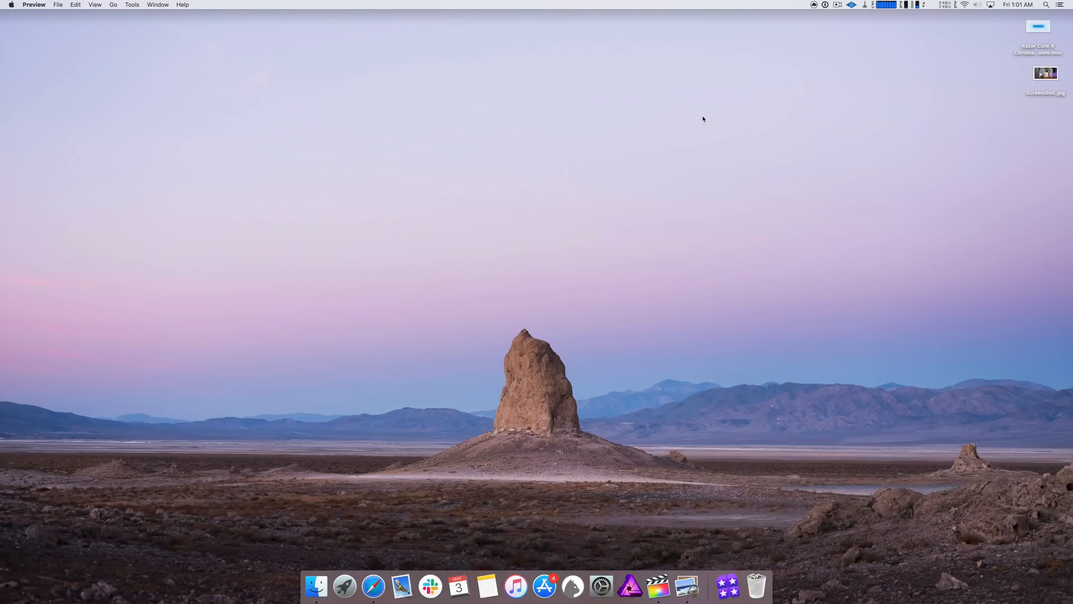
key(ctrl+Right)
key(super+Tab)
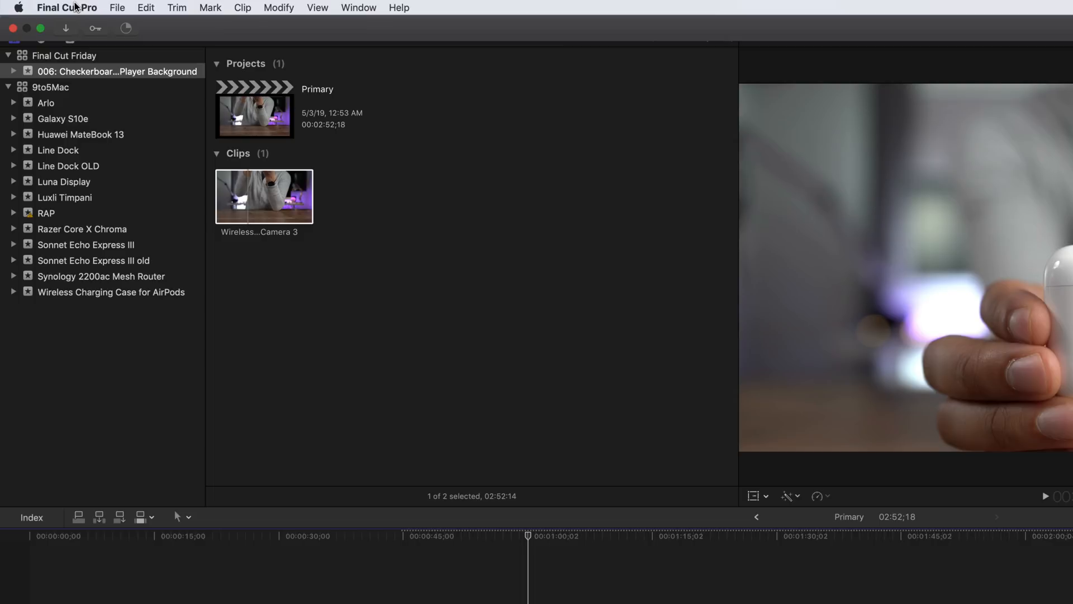
In Playback preferences, try White then set Player Background to Checkerboard
click(75, 7)
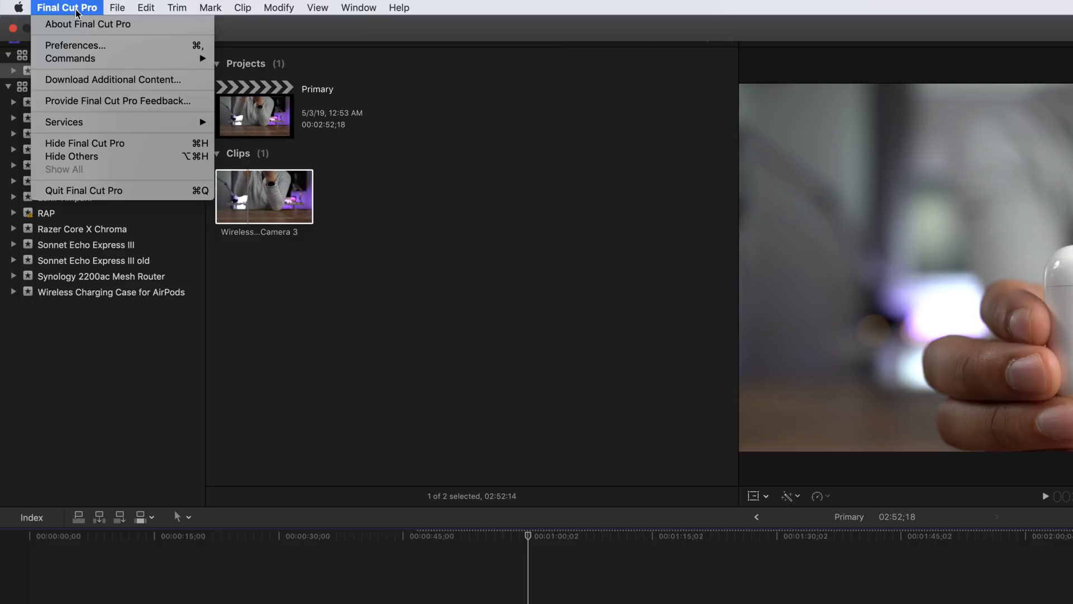
click(75, 45)
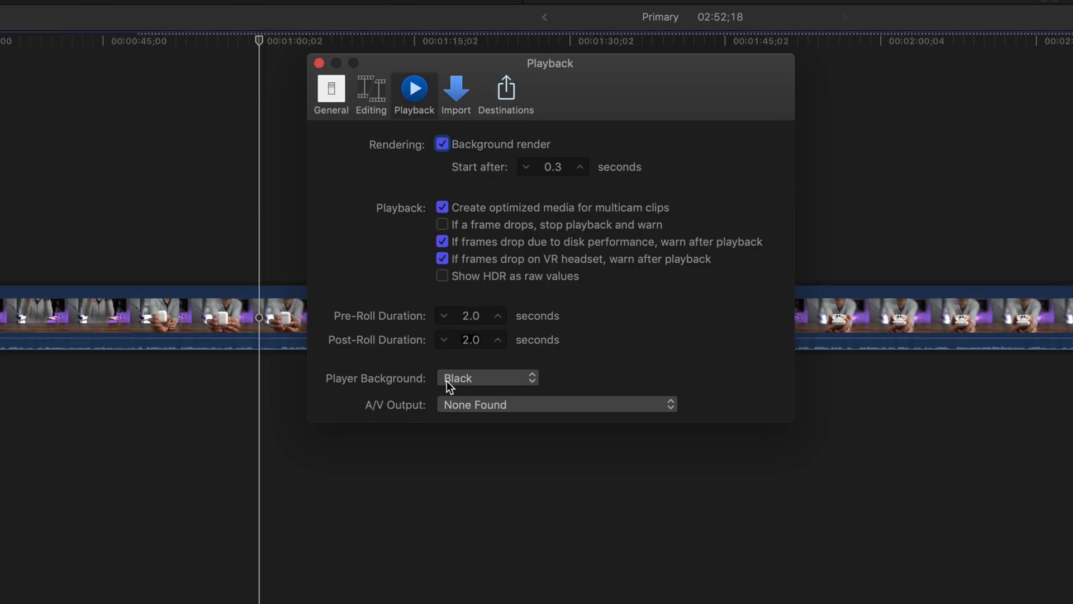
click(534, 381)
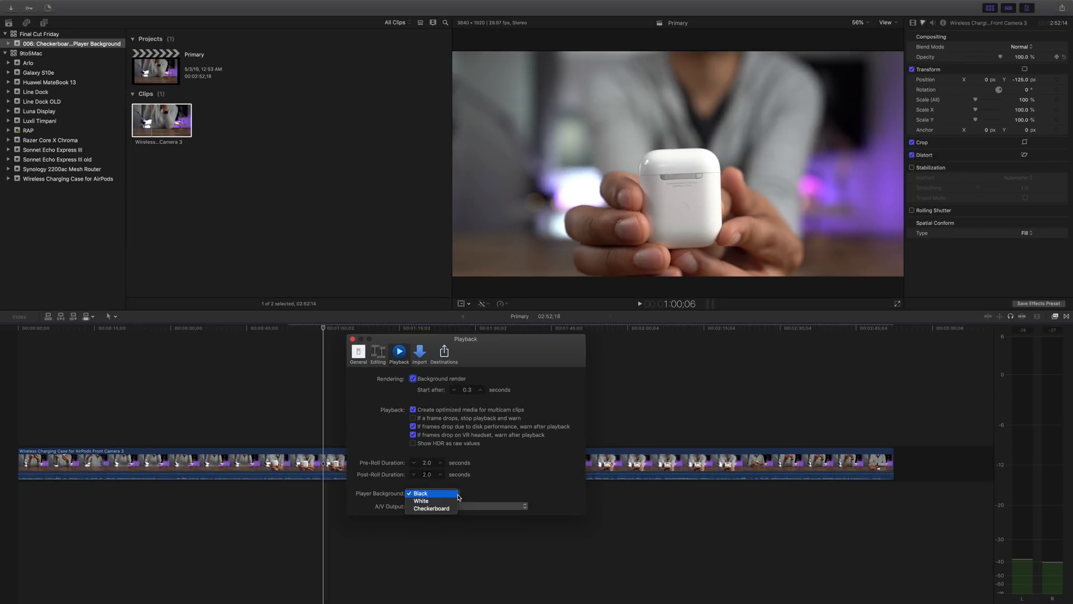
click(423, 501)
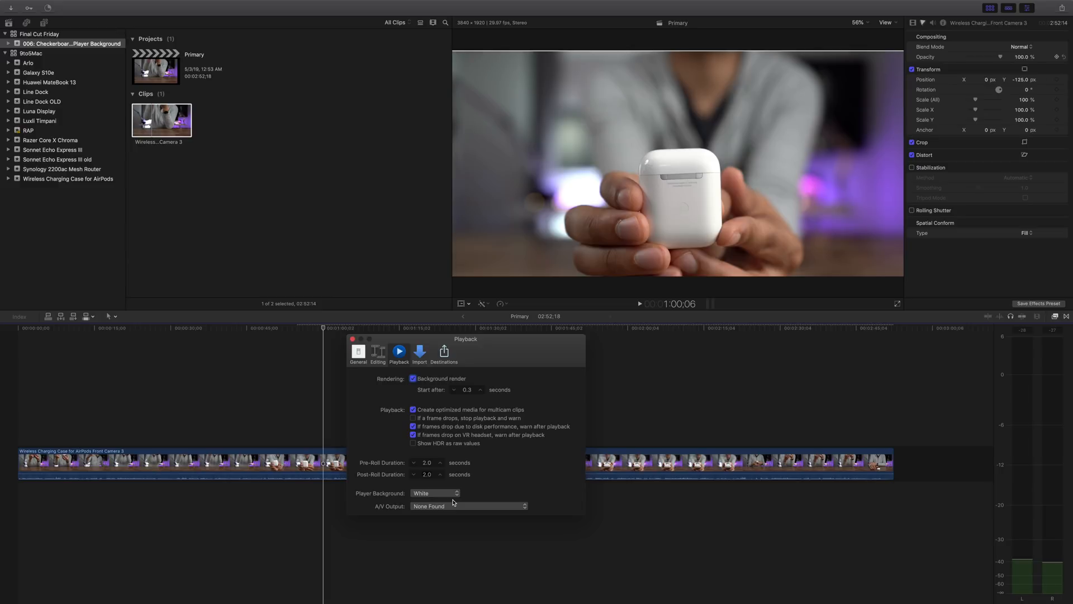
click(455, 495)
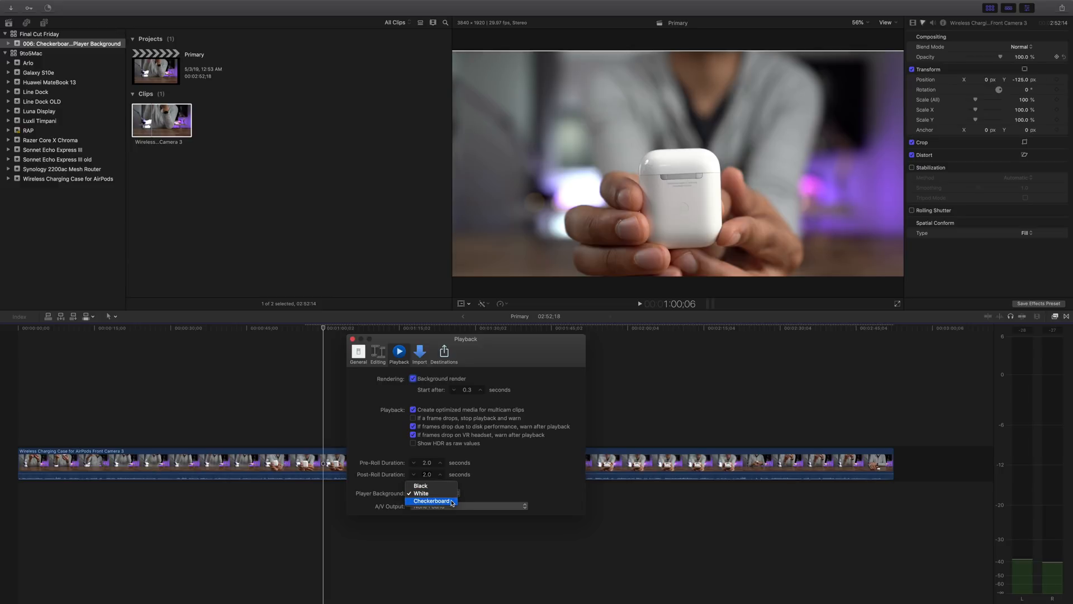
click(452, 503)
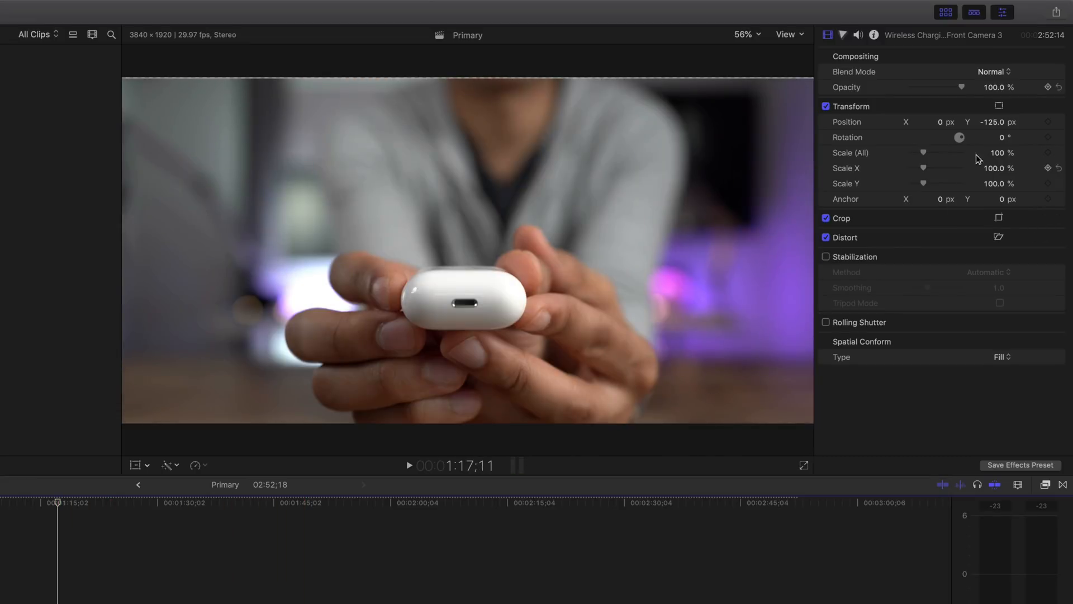
Scrub Transform Position Y up then back down to about -124 px
drag(996, 124, 994, 91)
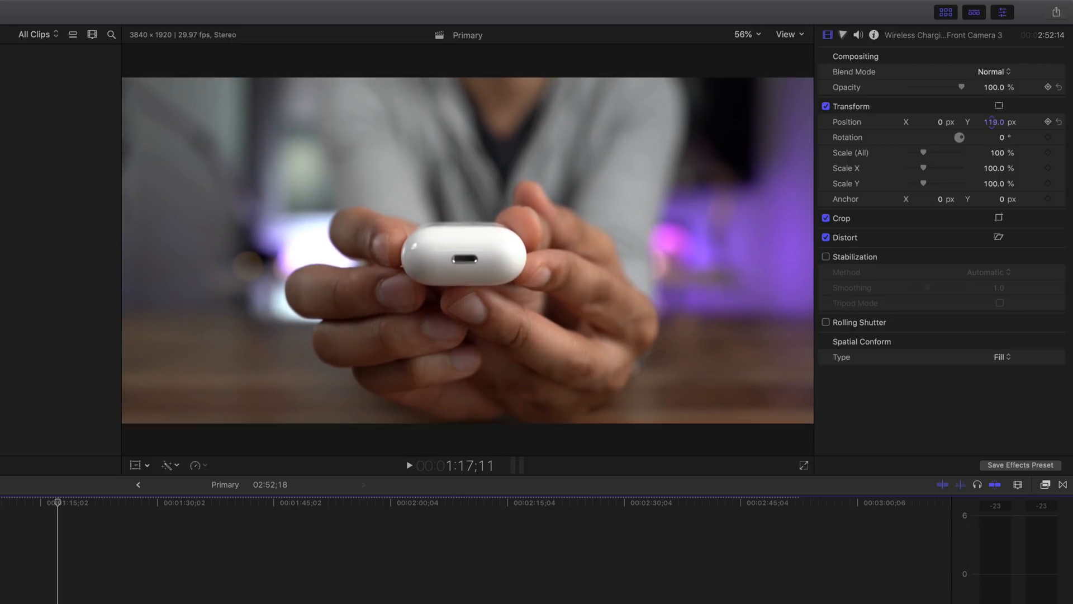
drag(995, 122, 996, 145)
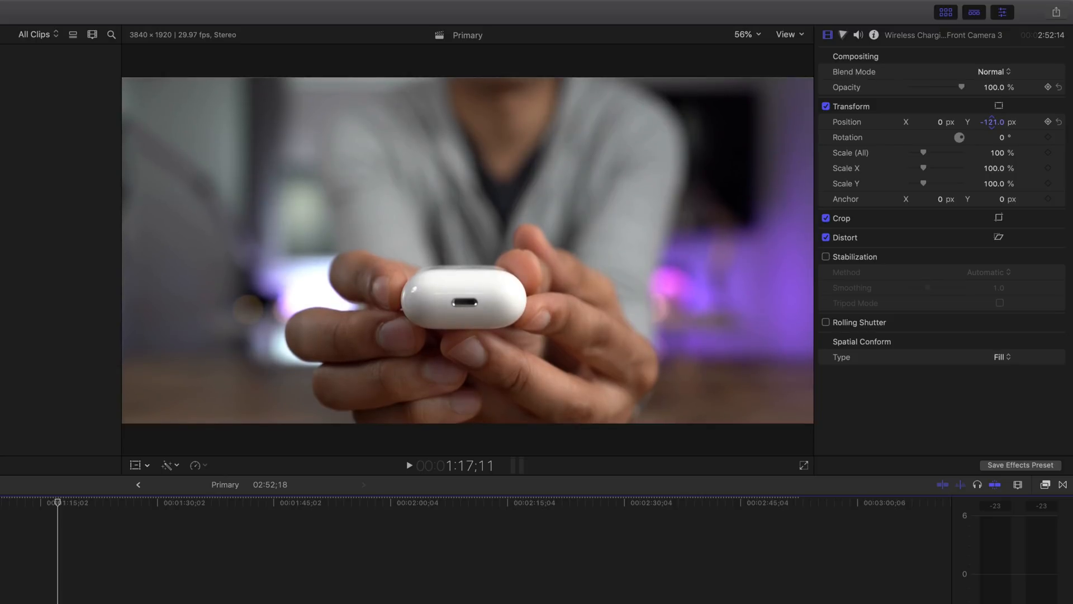